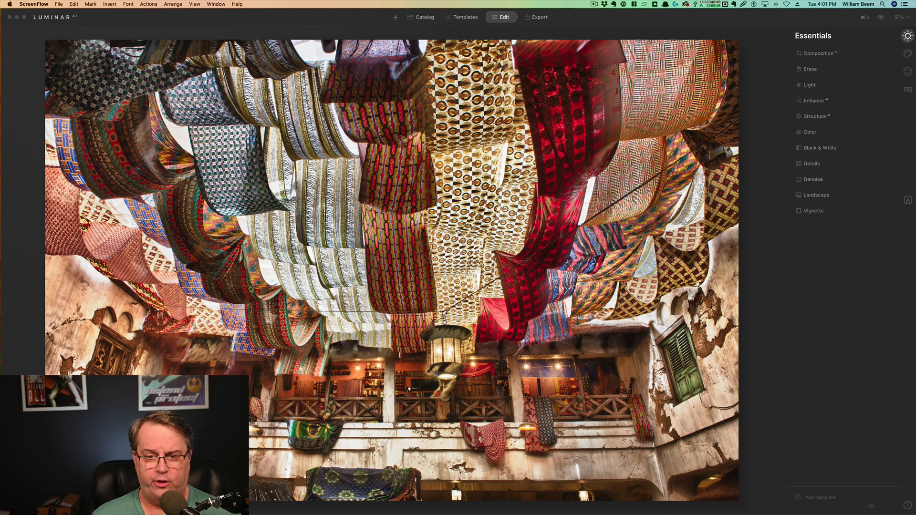
- Crop the photo to a 16:9 ratio with the Composition tool and apply the crop
click(830, 54)
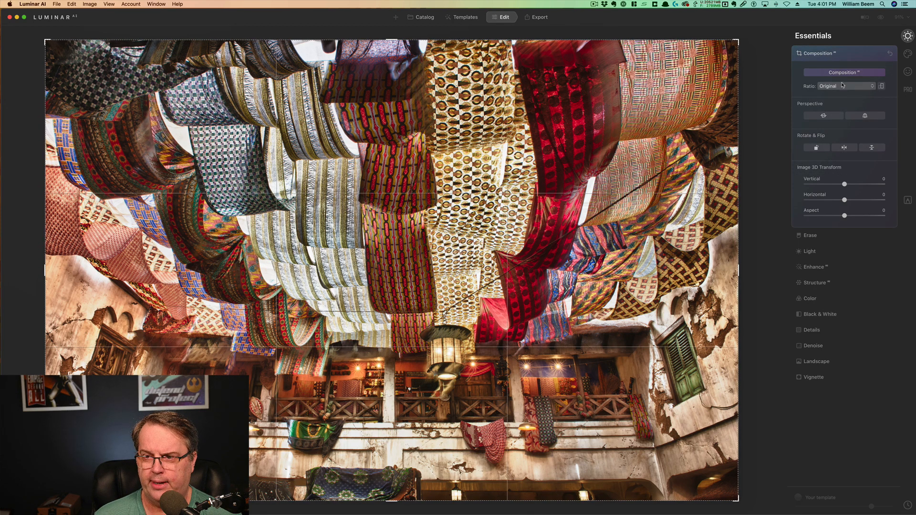
click(847, 88)
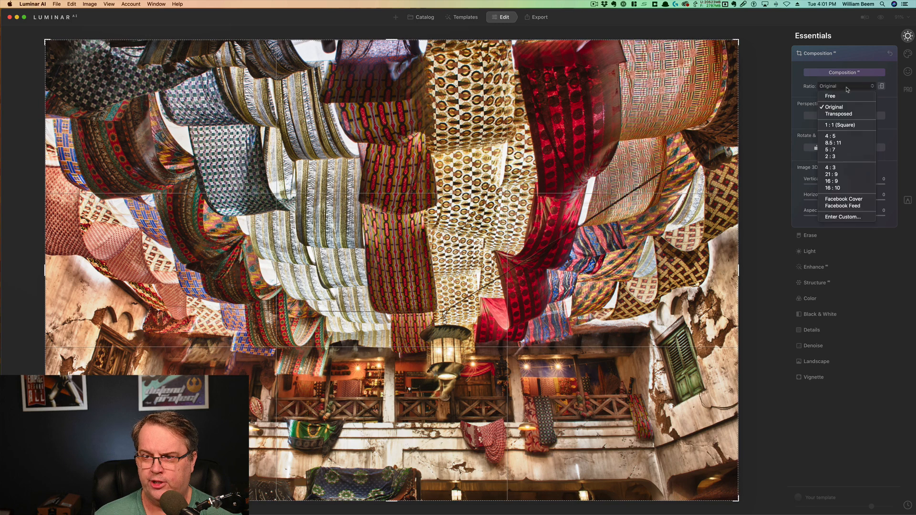
click(840, 182)
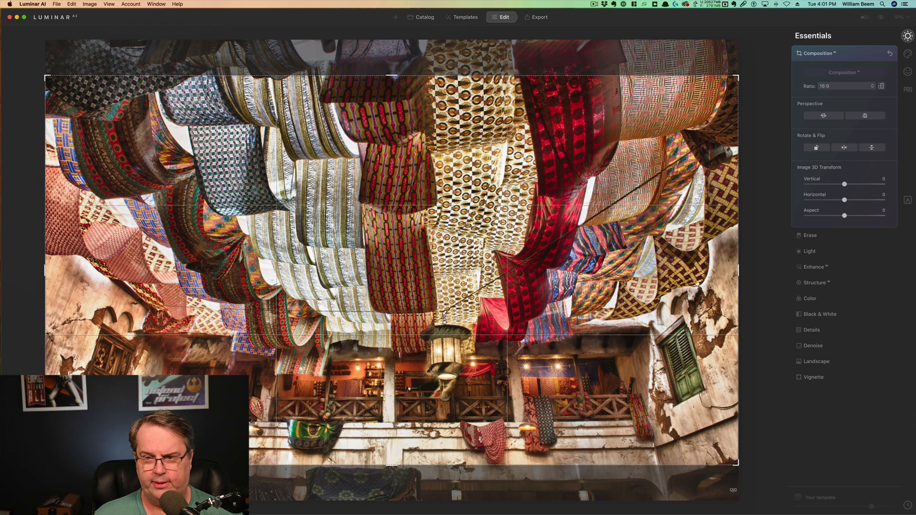
key(Return)
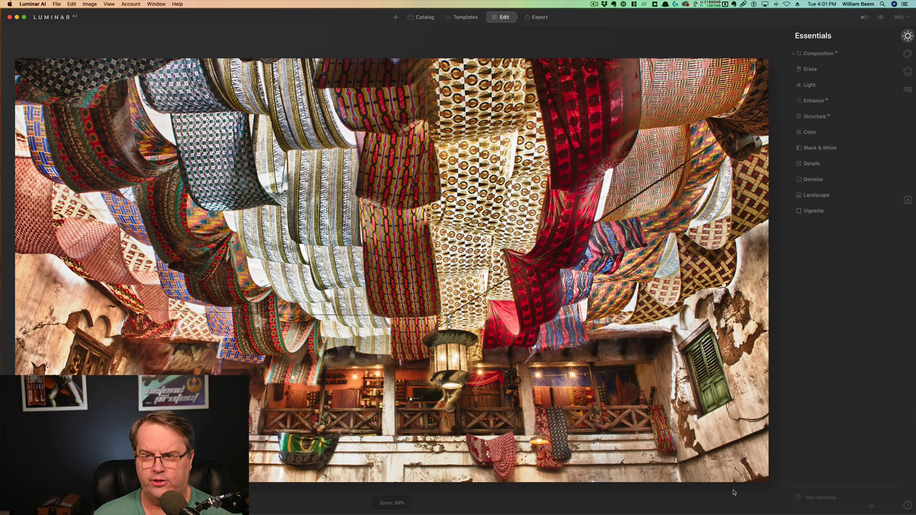
- Try an Enhance Accent value of 52, compare it with the original photo, and reset the Enhance adjustment
click(828, 101)
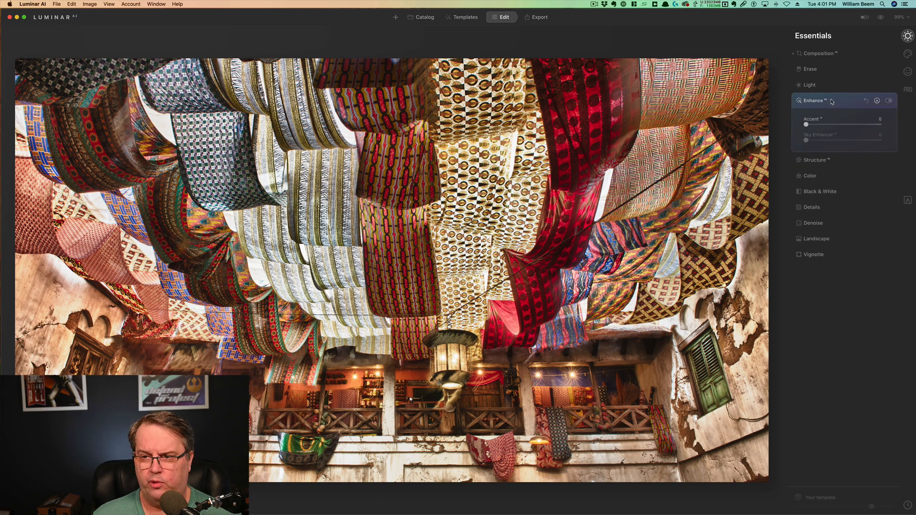
click(844, 124)
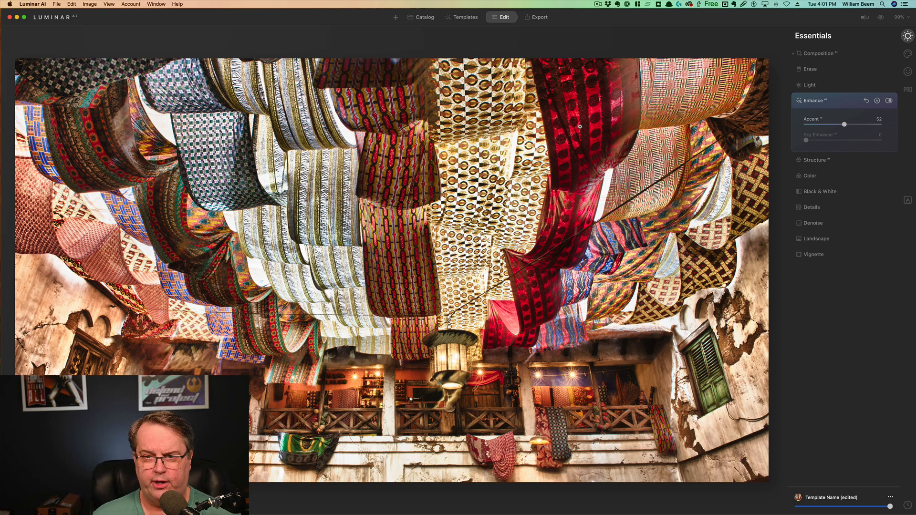
click(881, 18)
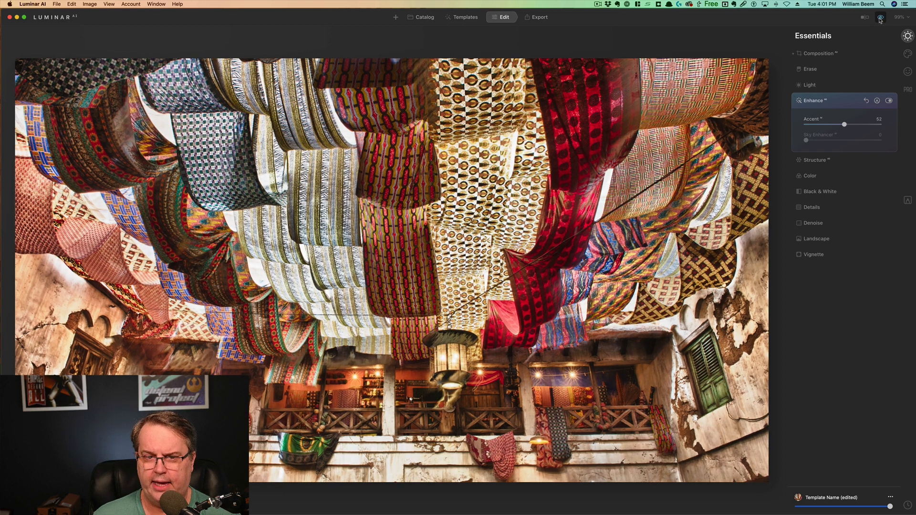
click(881, 18)
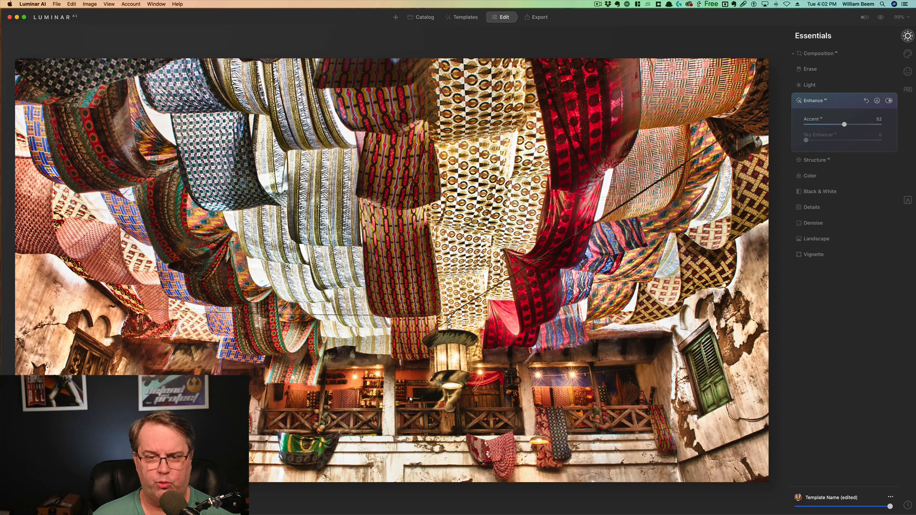
click(866, 101)
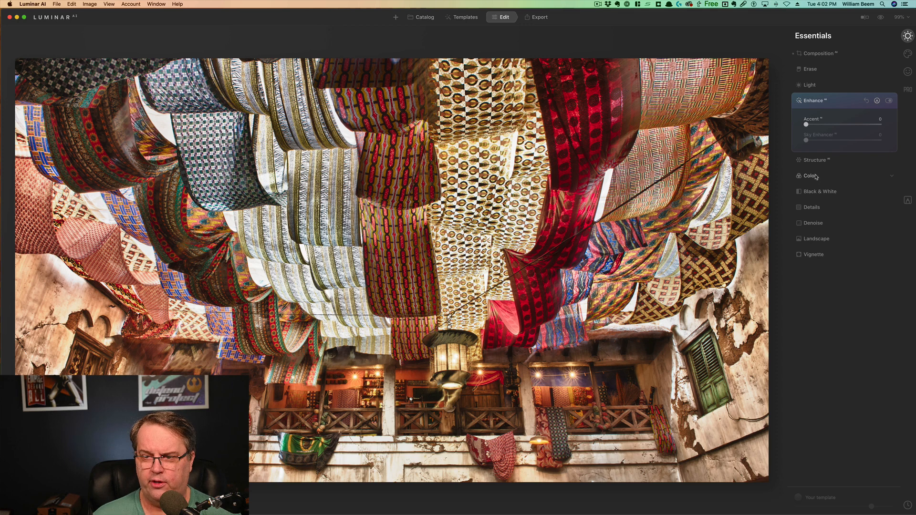
- Set Remove Color Cast to 40 and Vibrance to 22, and give Structure an Amount of 15 with a Boost of 16
click(816, 177)
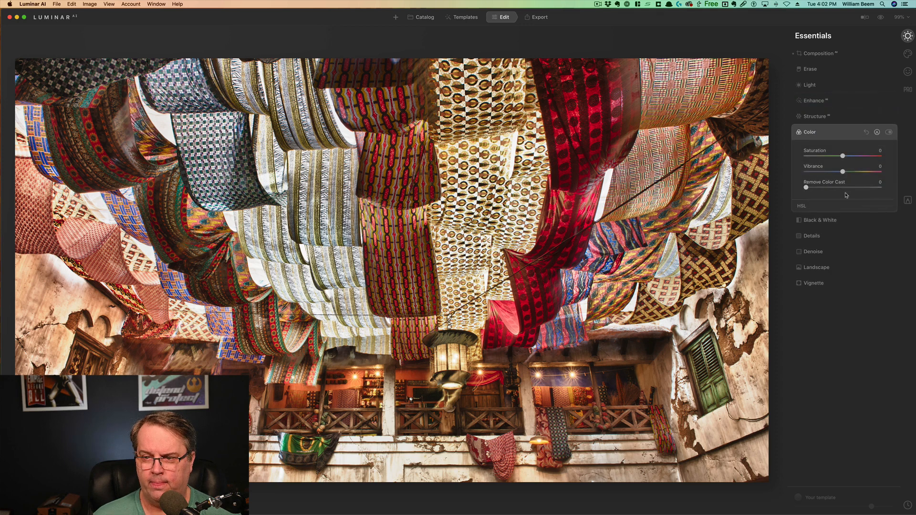
click(836, 188)
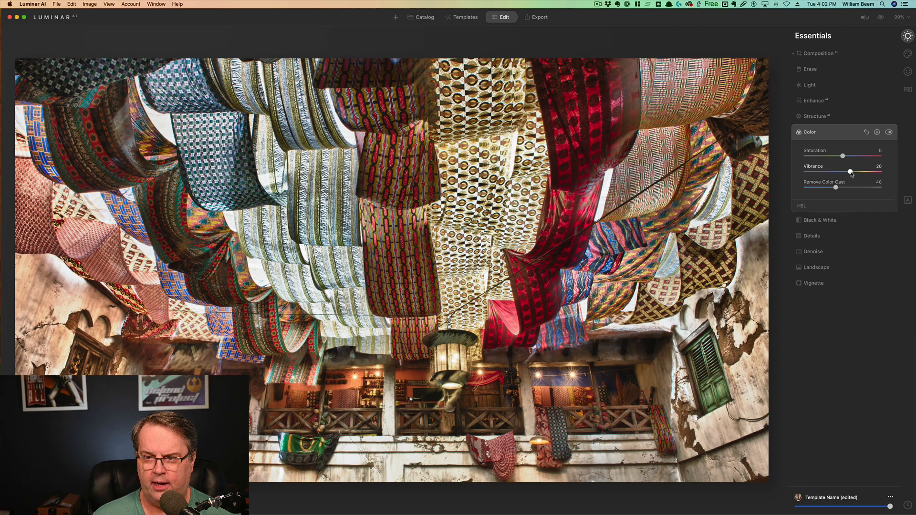
click(851, 171)
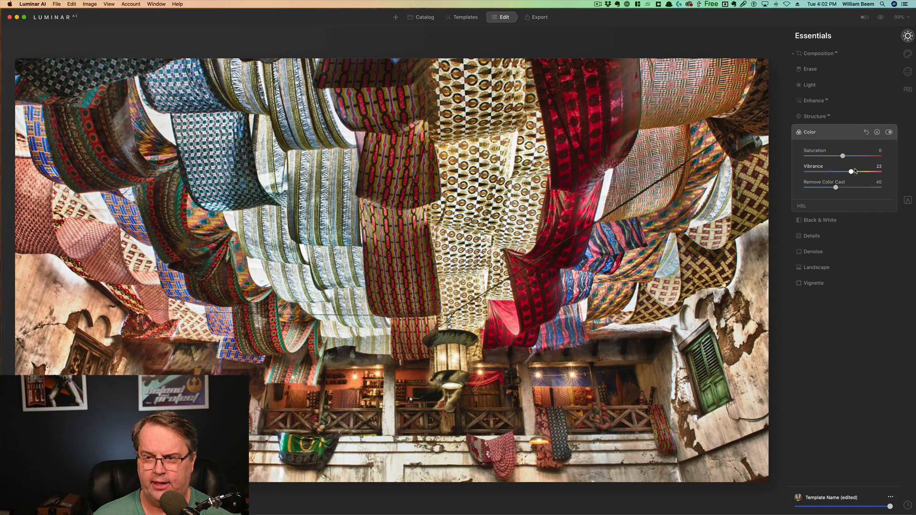
click(821, 117)
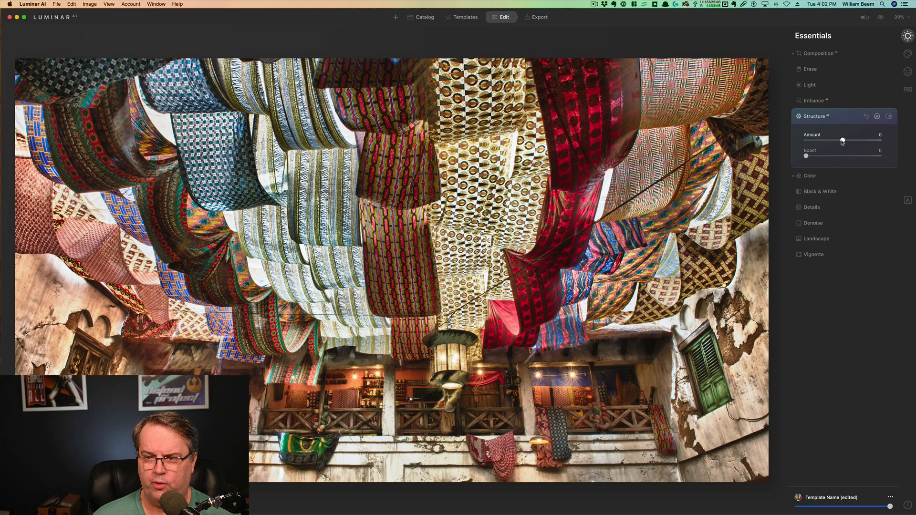
drag(843, 140, 820, 164)
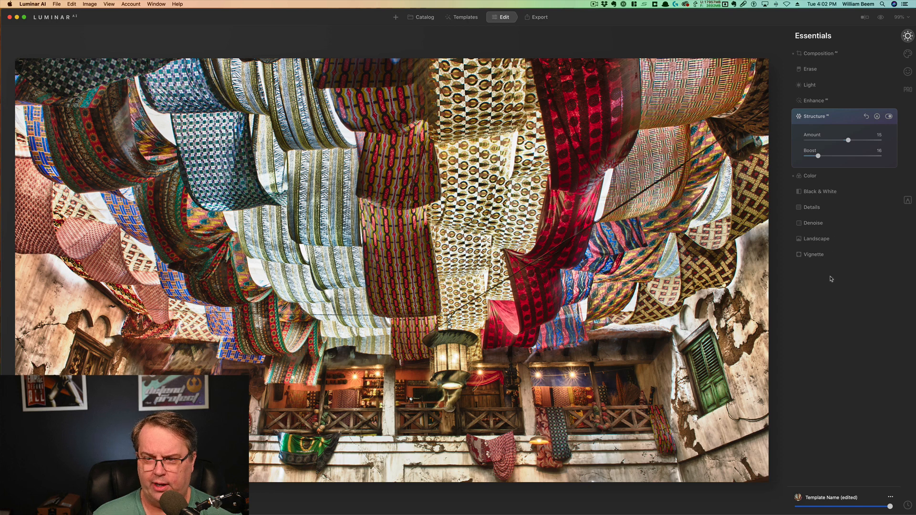
- In the Professional Supercontrast tool, set Highlights Contrast to 48 and Highlights Balance to 53
click(908, 91)
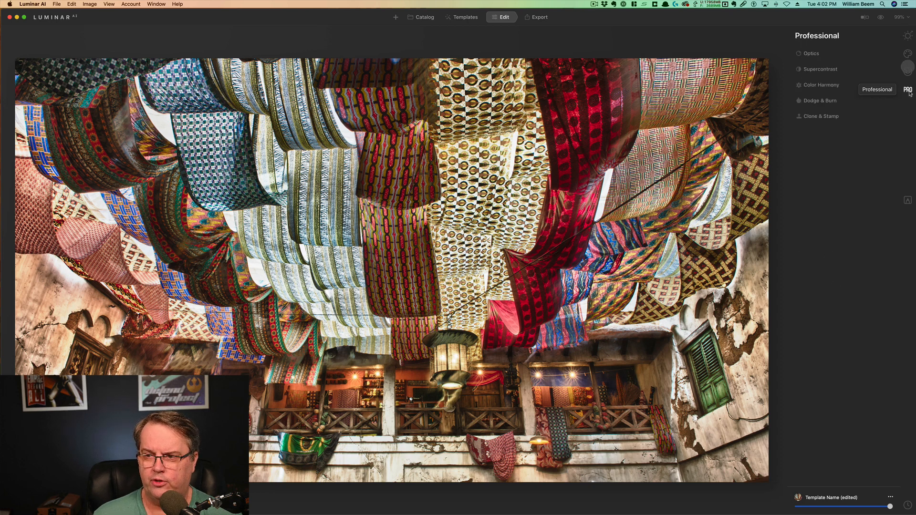
click(836, 72)
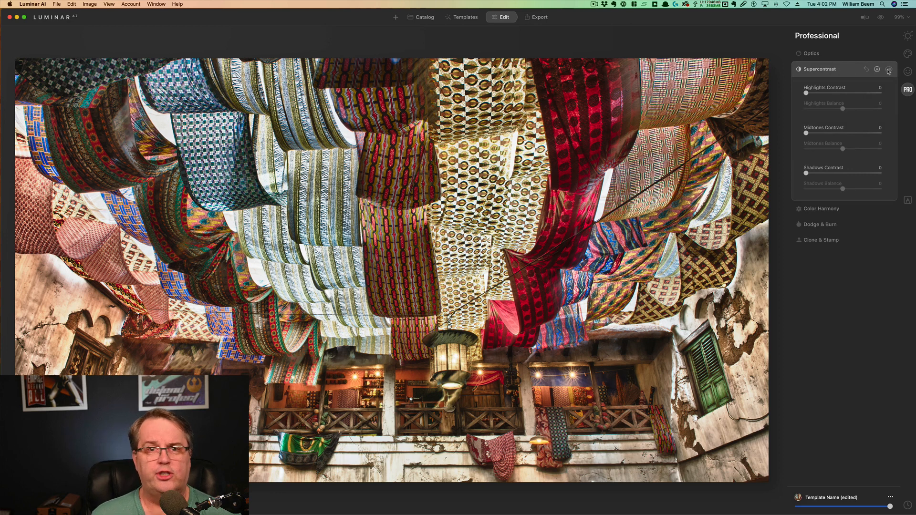
click(839, 93)
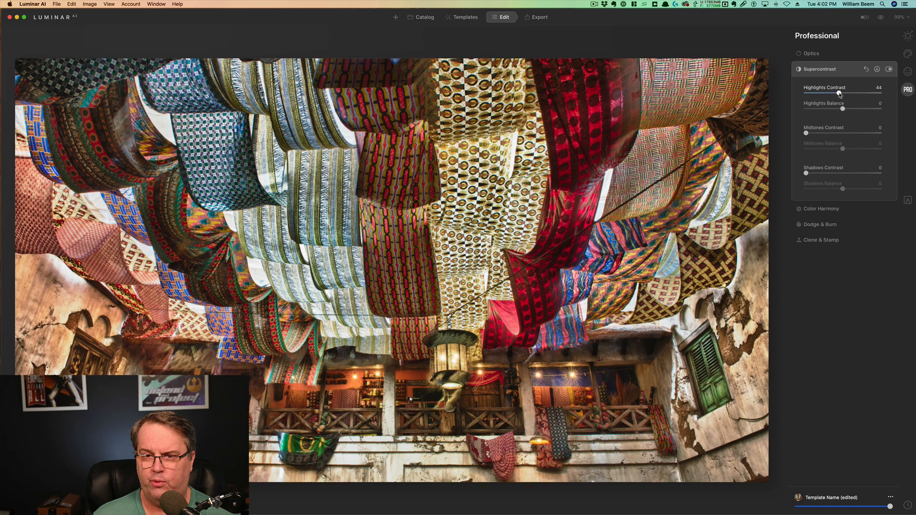
mouse_move(841, 95)
mouse_down()
mouse_move(850, 98)
mouse_move(842, 98)
mouse_up()
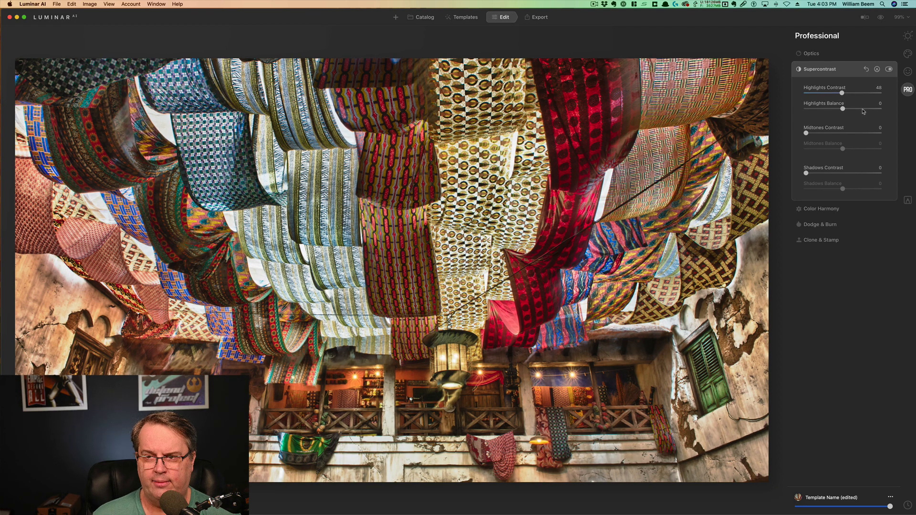
click(863, 109)
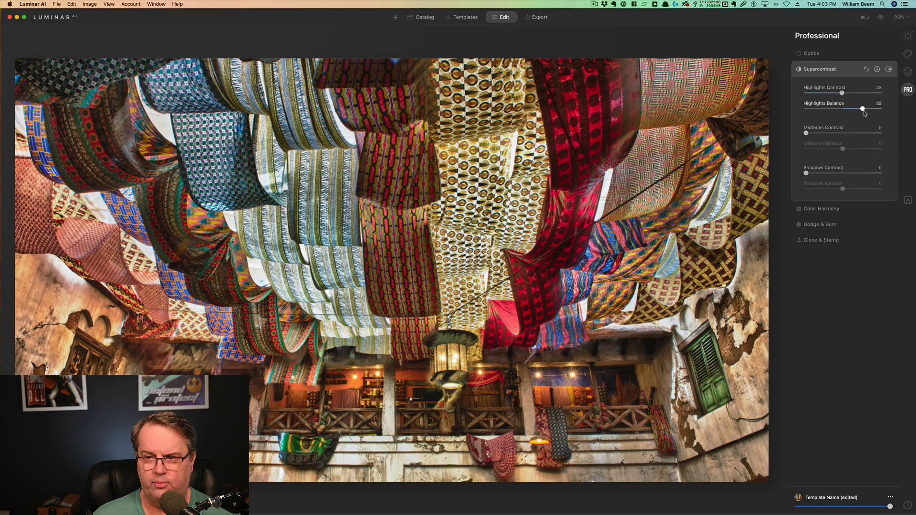
click(864, 109)
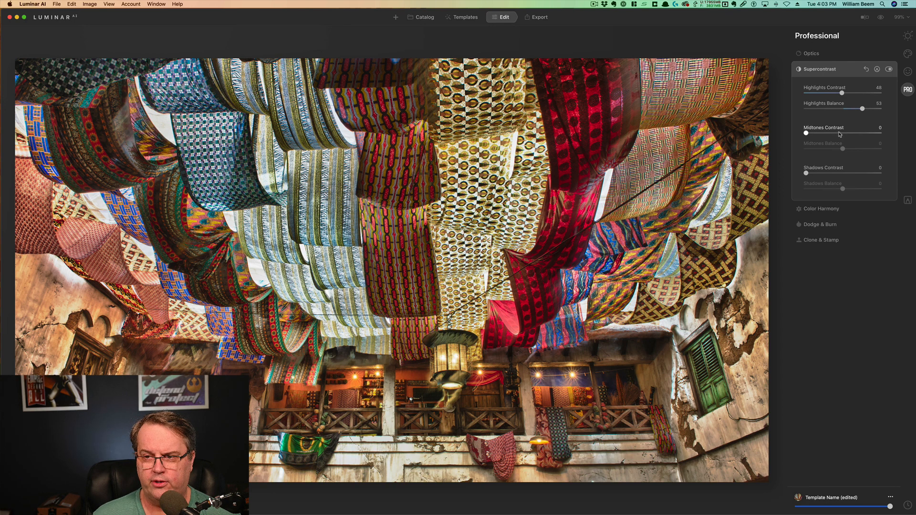
- Set the Supercontrast Midtones Balance to 54 and settle Midtones Contrast at 41
drag(840, 135, 837, 134)
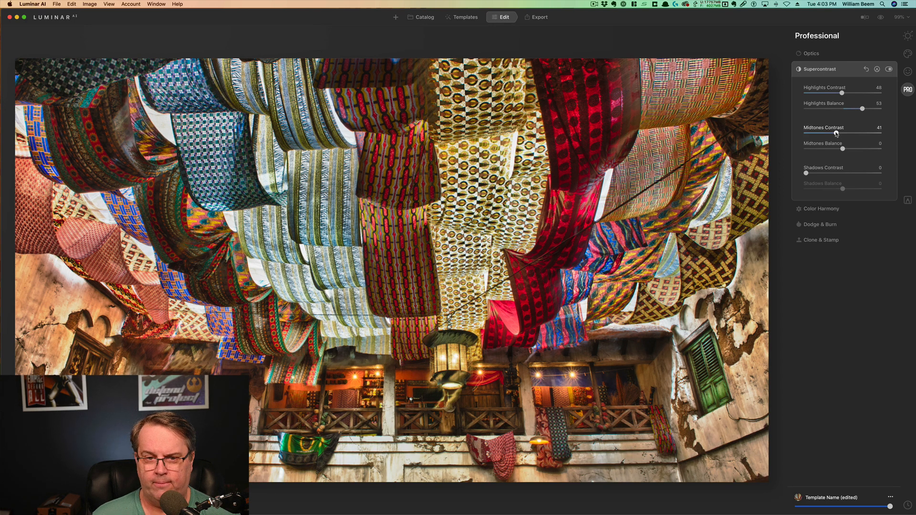
drag(837, 134, 839, 134)
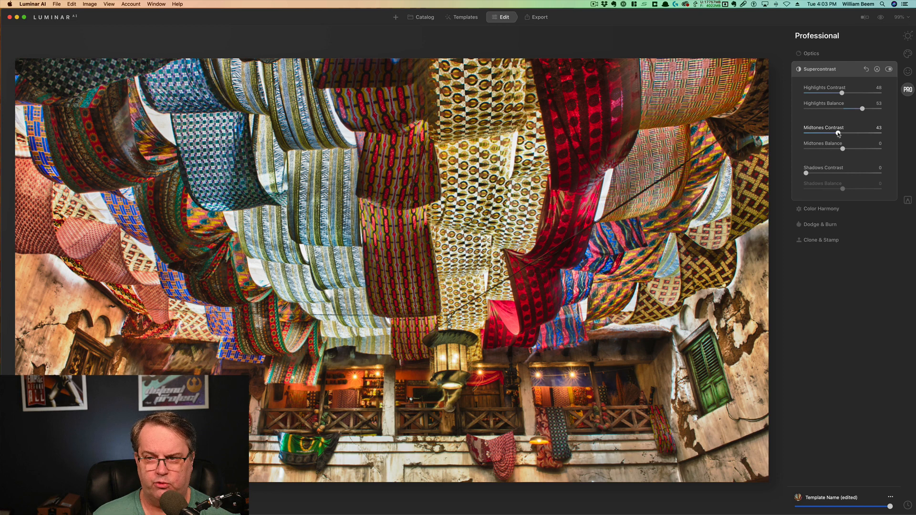
click(862, 149)
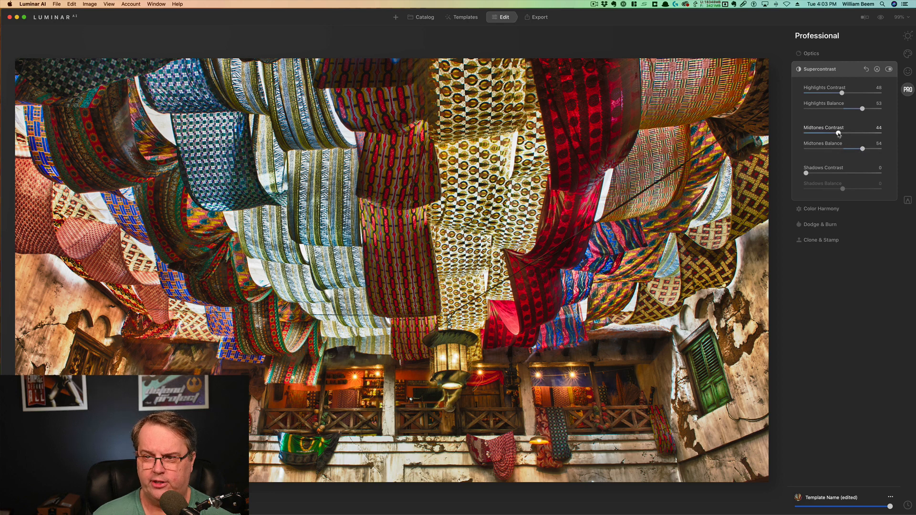
mouse_move(839, 133)
mouse_down()
mouse_move(828, 134)
mouse_move(855, 136)
mouse_up()
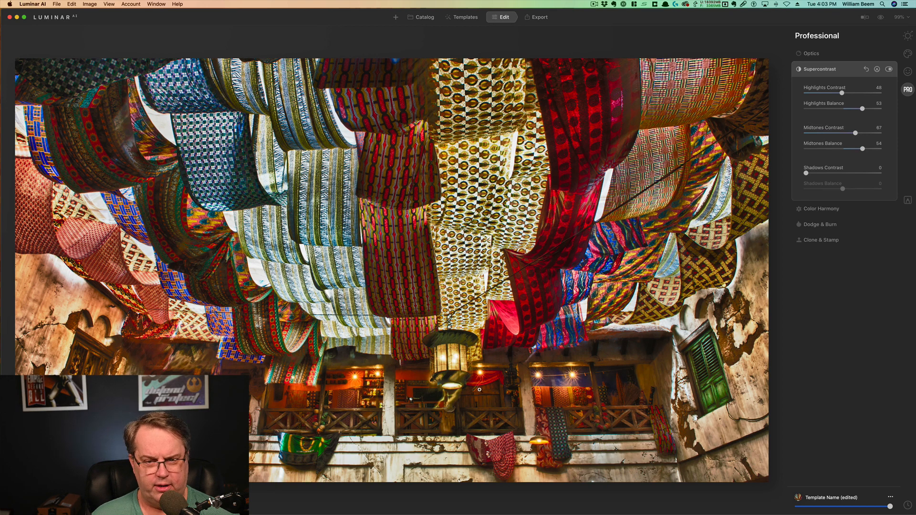
click(836, 133)
drag(836, 133, 836, 133)
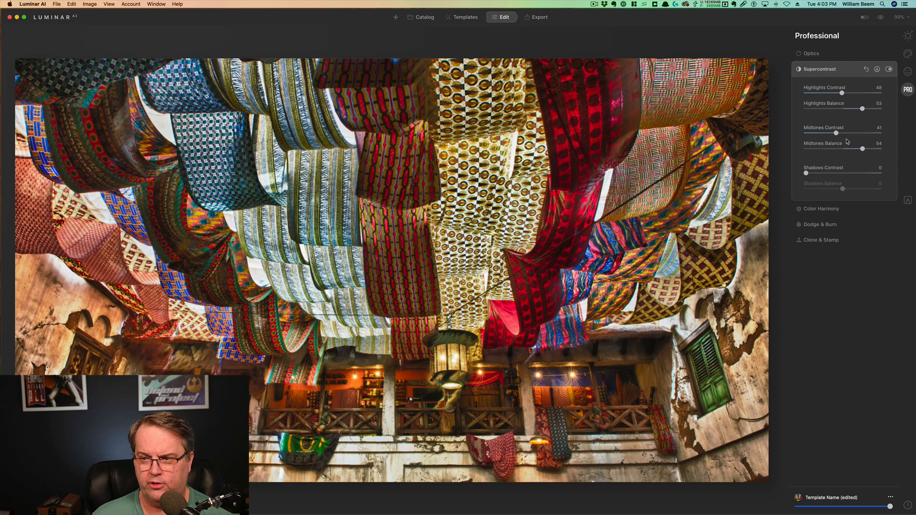
- Set the Supercontrast Shadows Contrast to 42 and Shadows Balance to 47, and compare the edit with the original photo
click(839, 174)
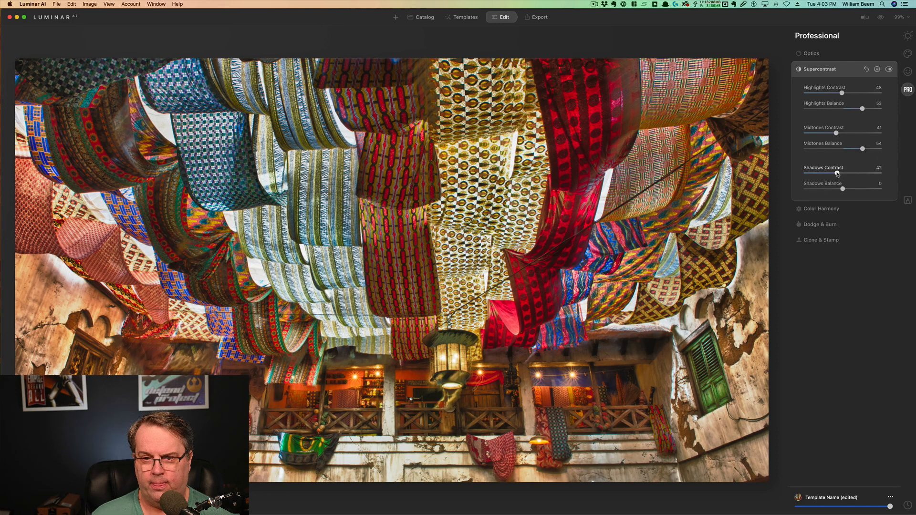
click(861, 189)
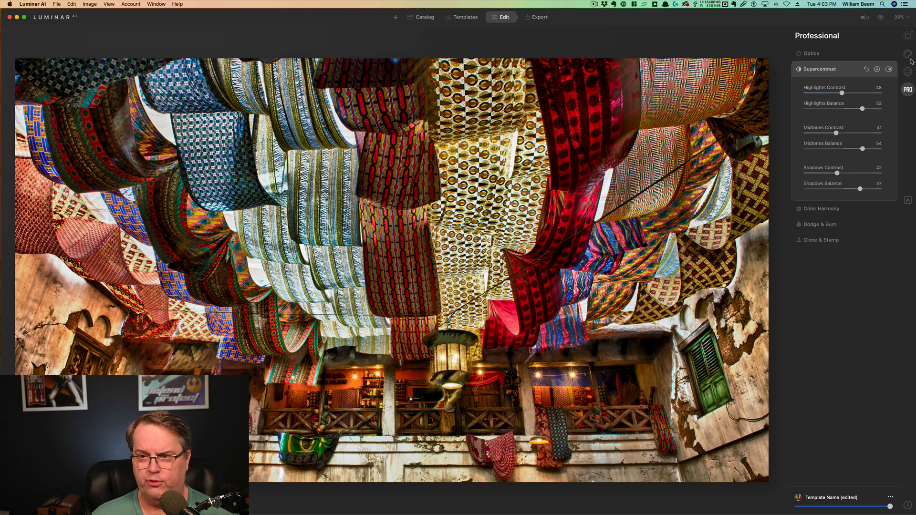
click(881, 19)
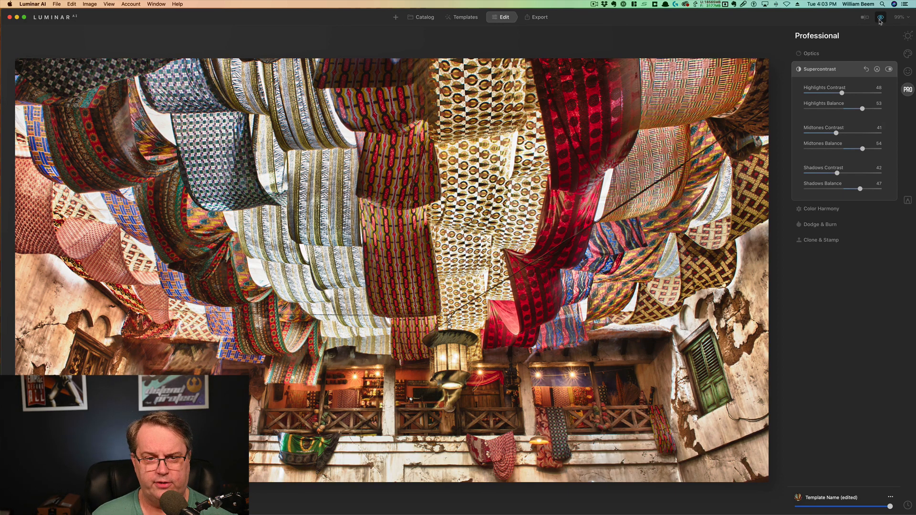
click(880, 19)
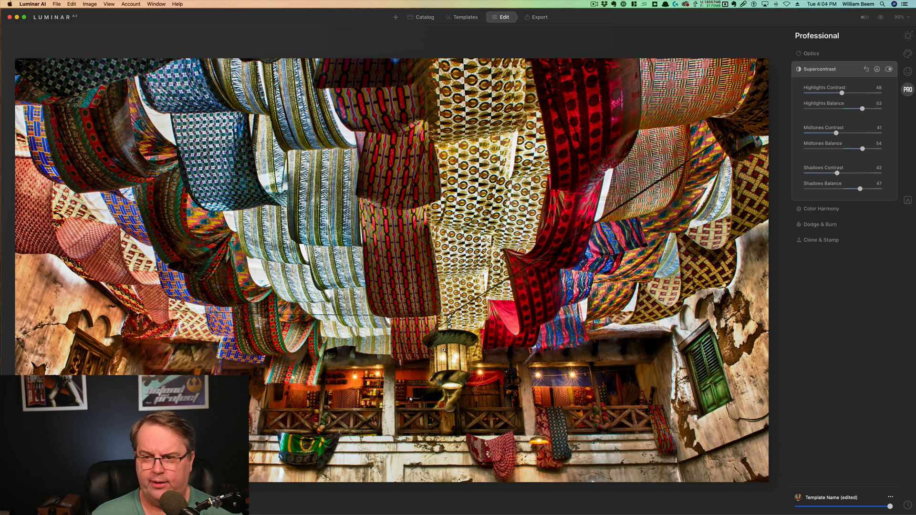
- Turn on Defringe in the Optics tool to remove colour fringing from the photo
click(809, 54)
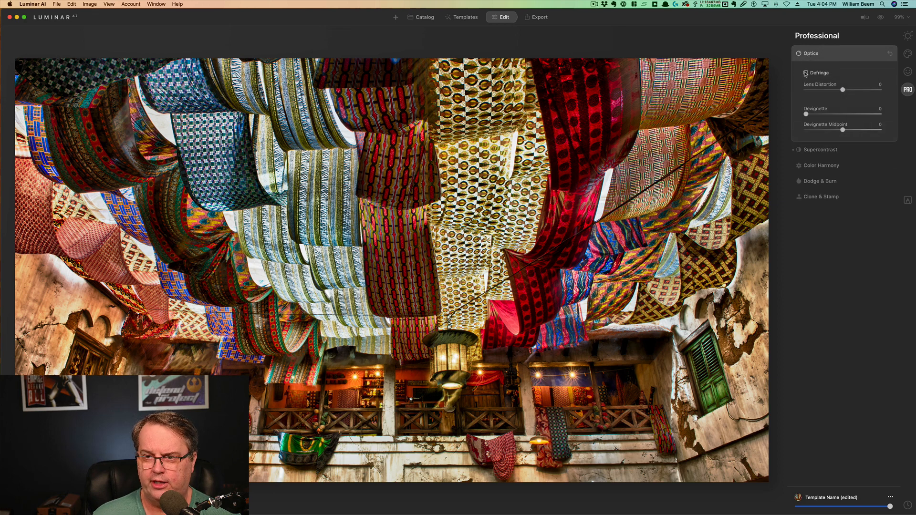
click(806, 73)
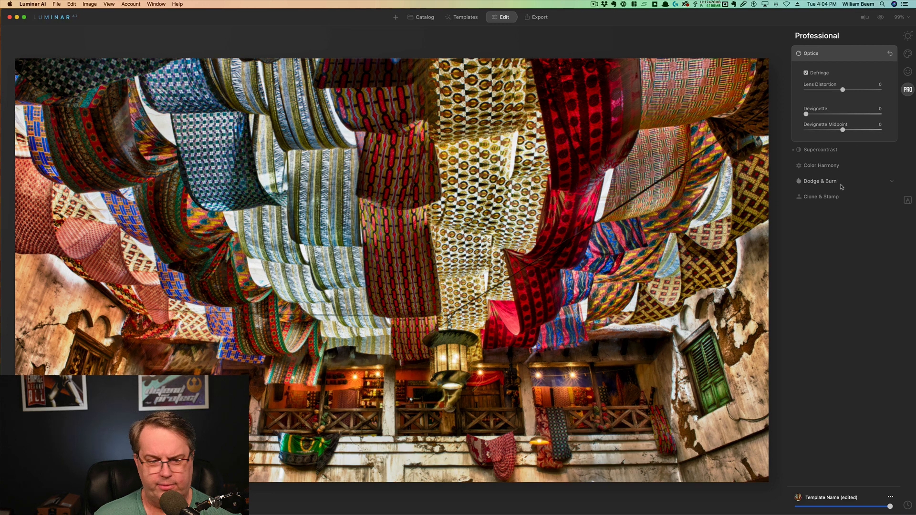
- Open the Essentials Vignette tool and place the vignette's subject point on the red patterned fabric near the photo's centre
click(908, 37)
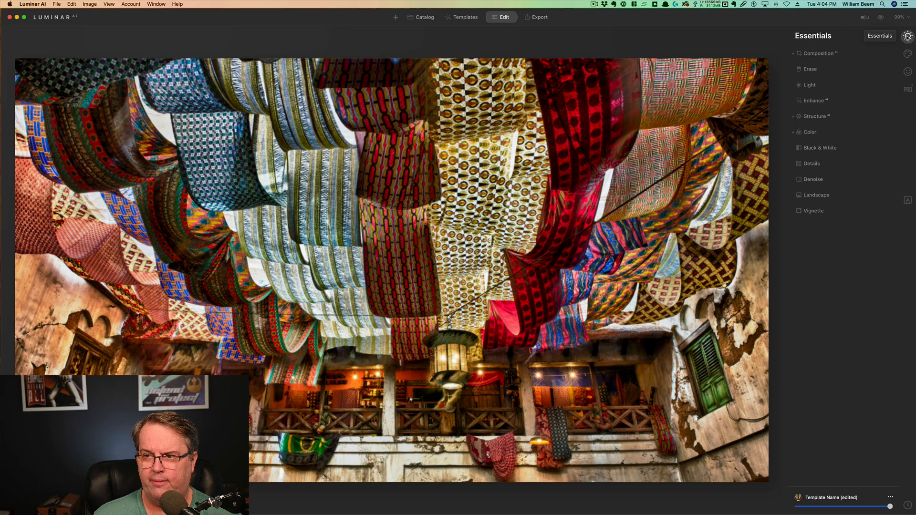
click(819, 212)
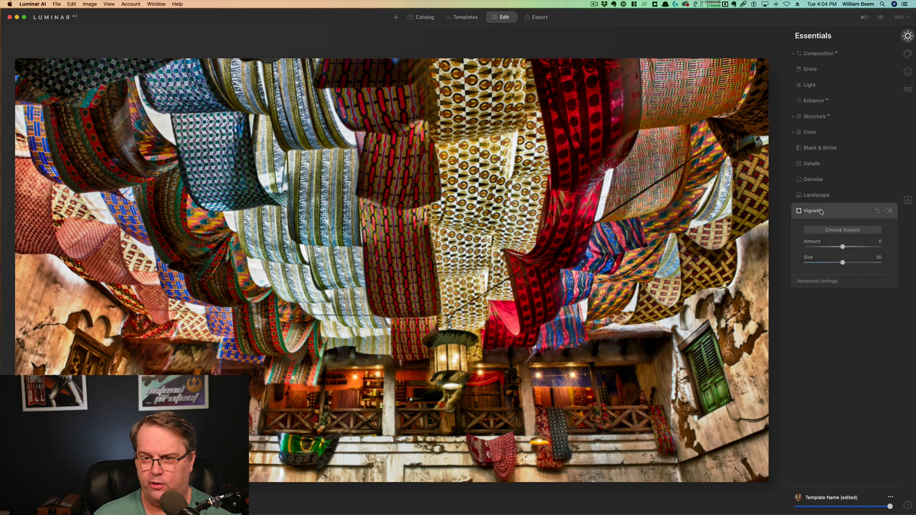
click(833, 231)
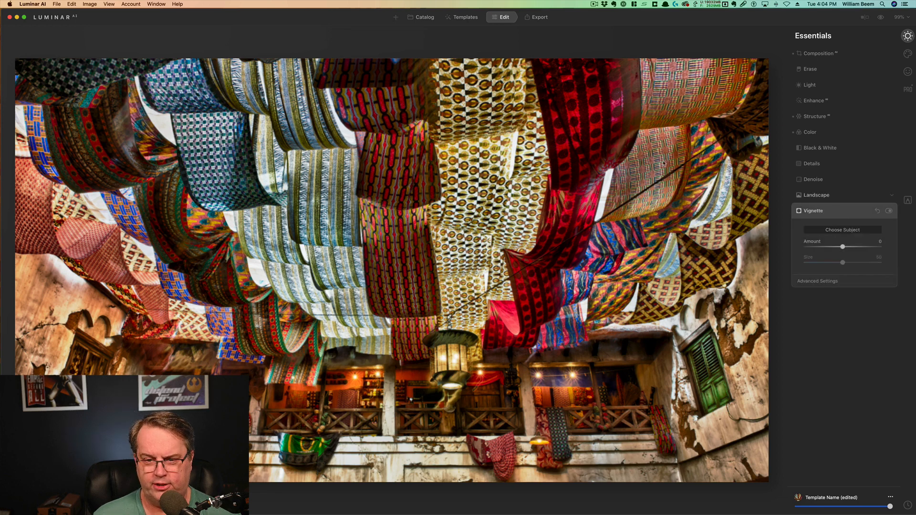
click(410, 269)
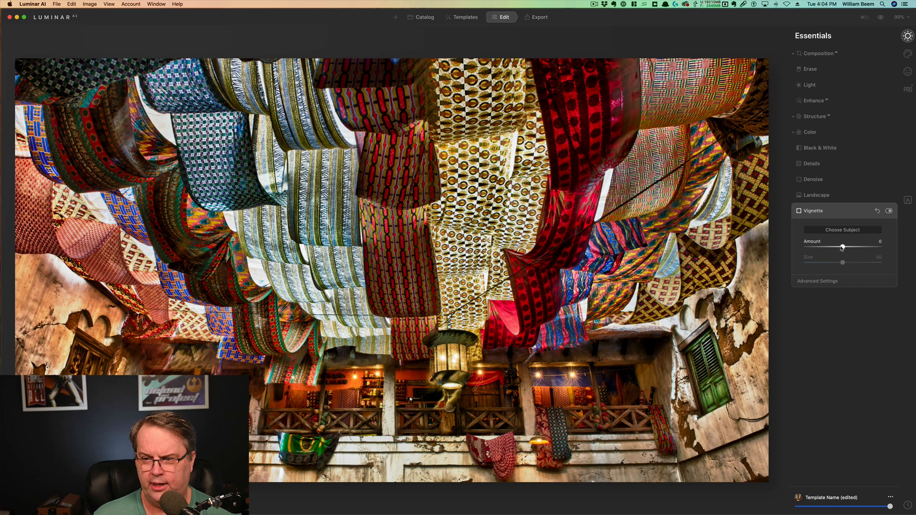
- Set the Vignette Amount to -34 and, in its advanced settings, the Inner Light to 20
mouse_move(843, 246)
mouse_down()
mouse_move(817, 247)
mouse_move(828, 256)
mouse_up()
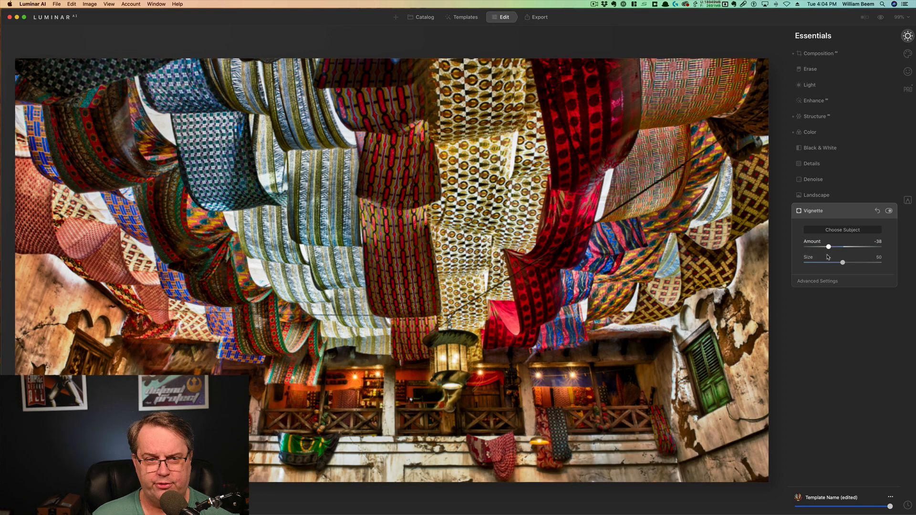
drag(830, 258, 831, 258)
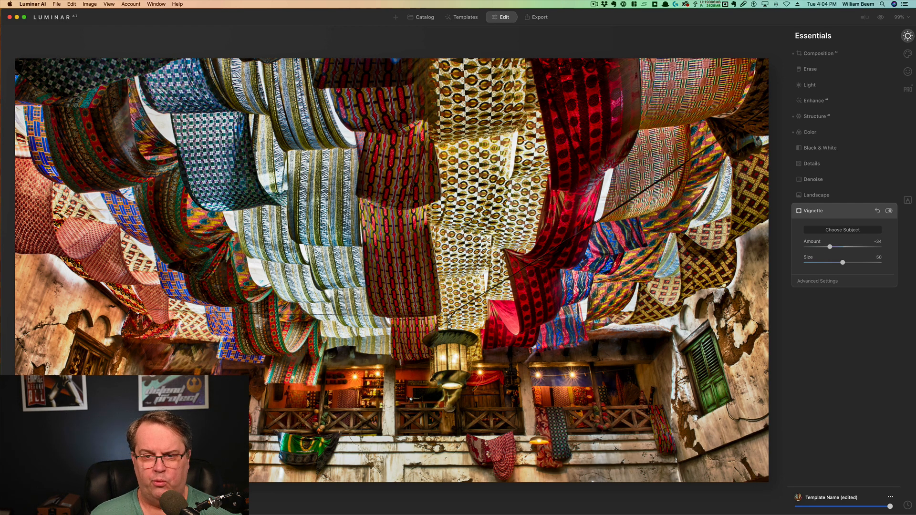
click(815, 282)
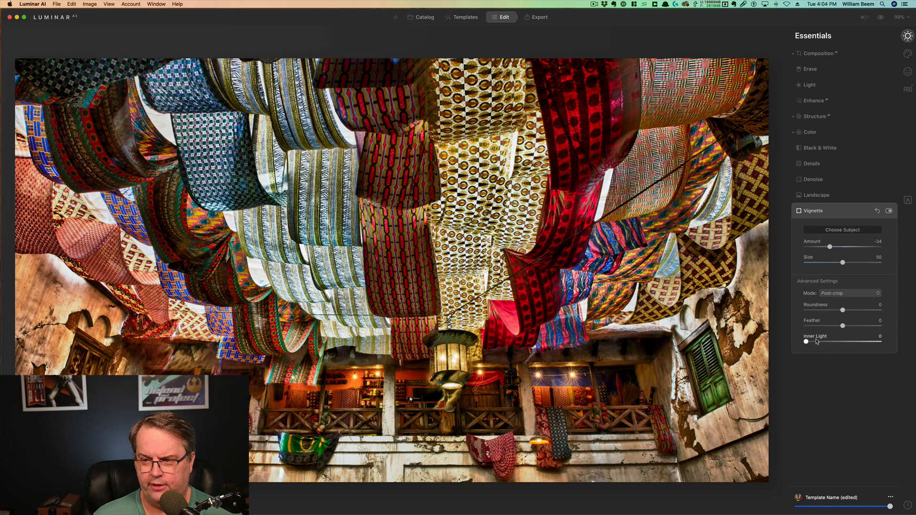
drag(817, 341, 821, 343)
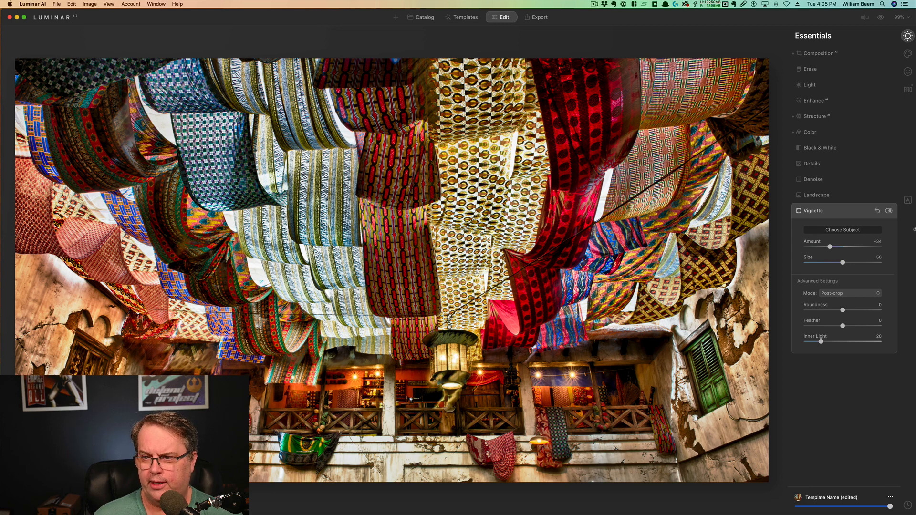
- Add a Basic local adjustment with a gradient mask rising from the photo's bottom edge to the balcony ledge, and set its Exposure to -1.21
click(909, 201)
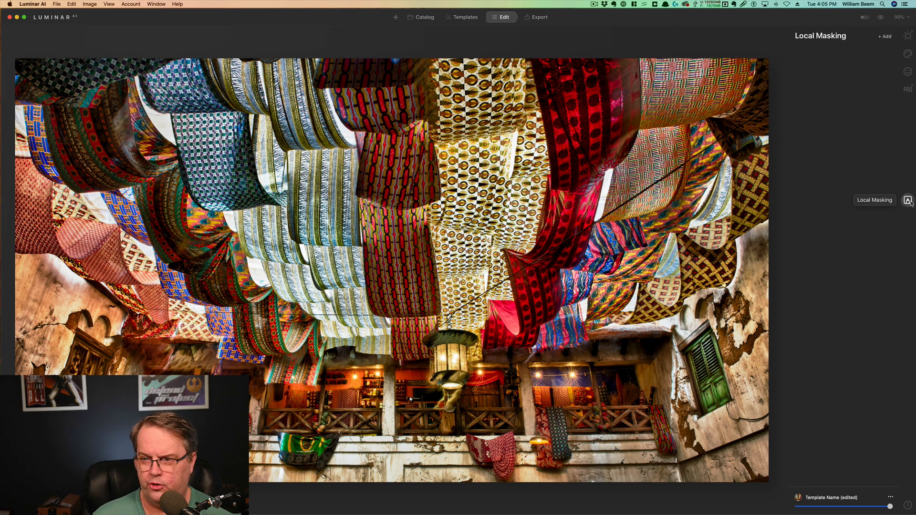
click(884, 37)
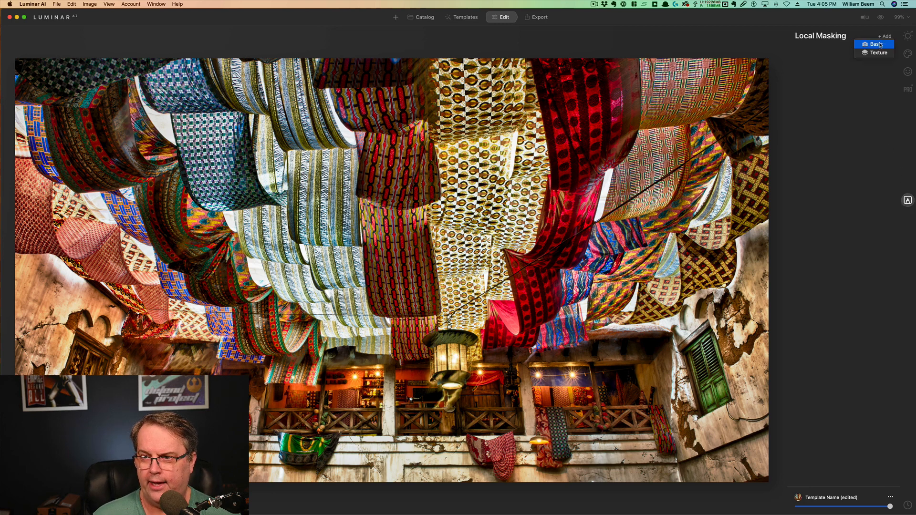
click(876, 46)
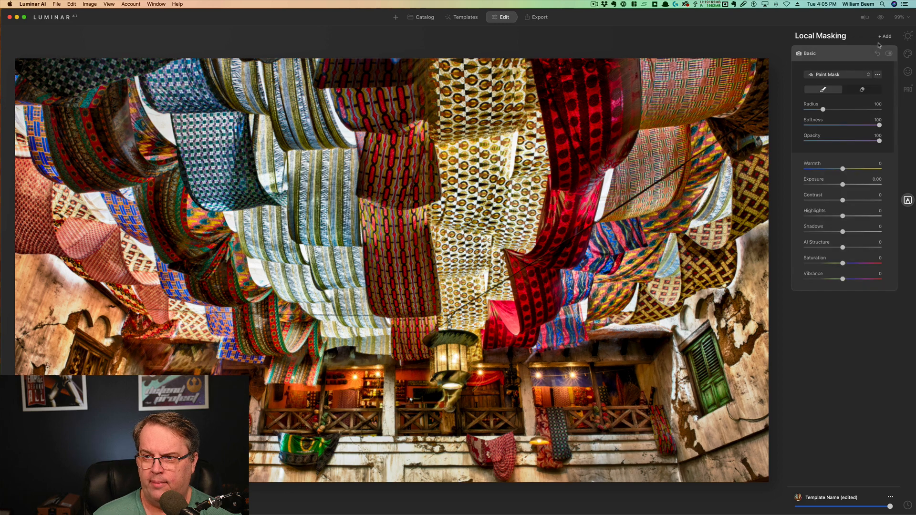
click(853, 76)
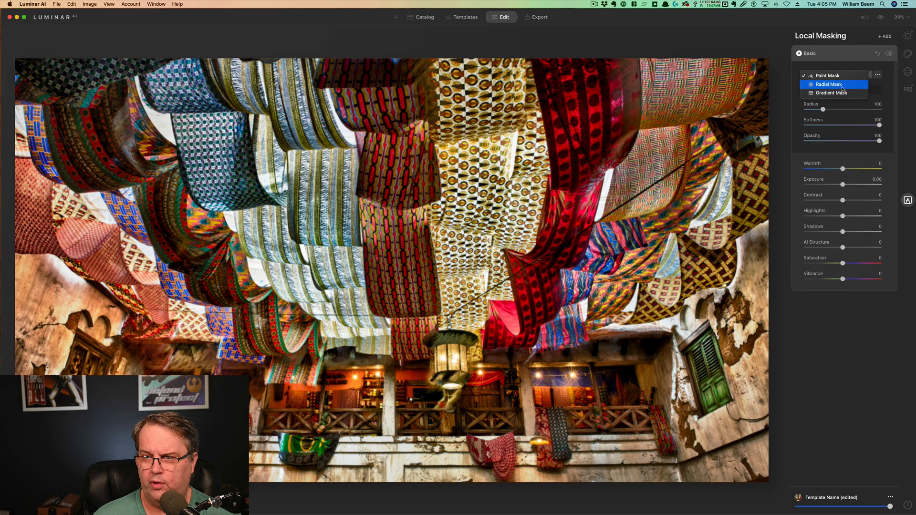
click(844, 93)
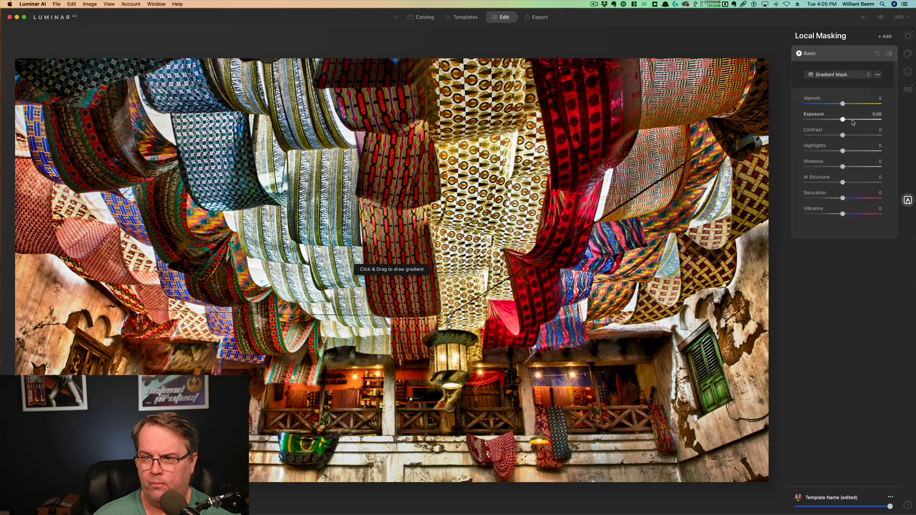
mouse_move(429, 483)
mouse_down()
mouse_move(420, 459)
mouse_move(427, 437)
mouse_up()
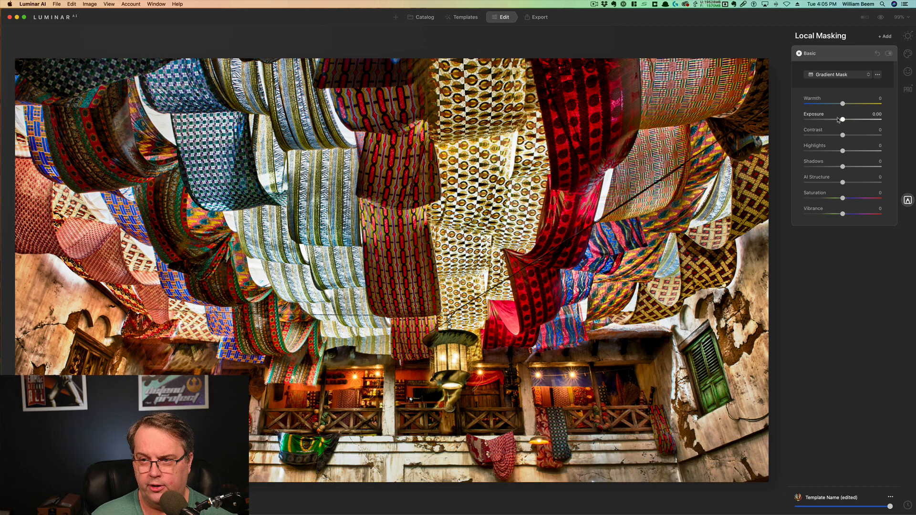
drag(843, 119, 833, 121)
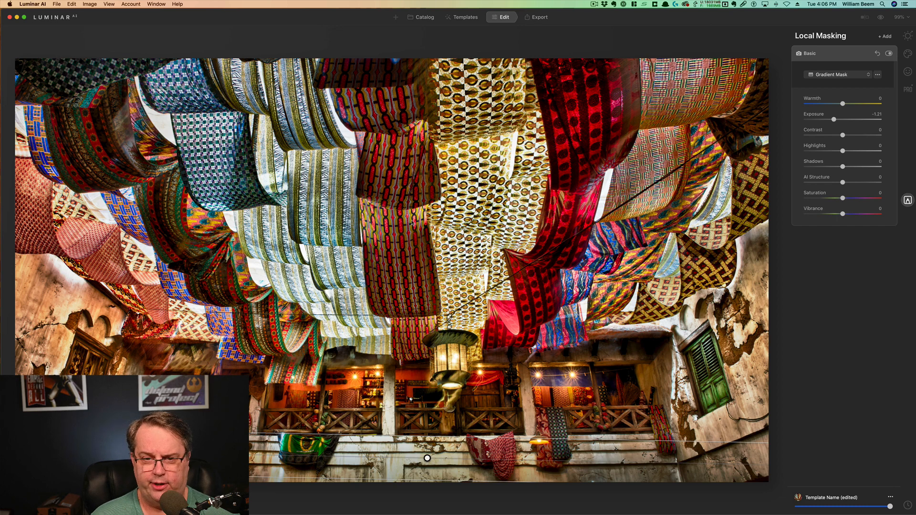
- Compare the edited photo with the original by sweeping the before/after divider across the whole image
click(865, 17)
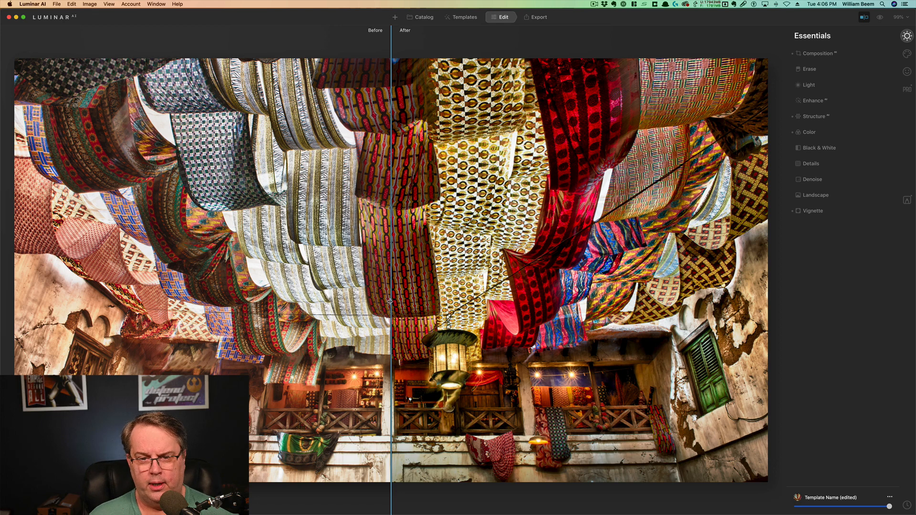
drag(391, 302, 731, 302)
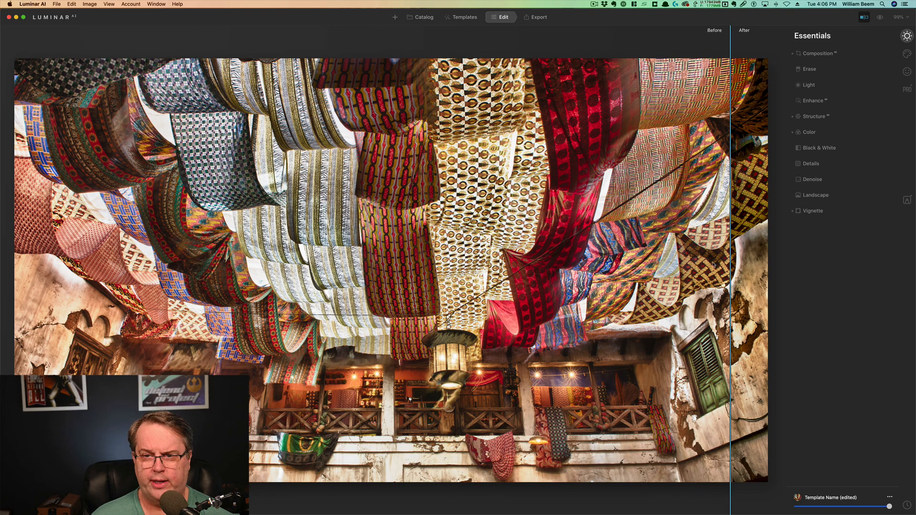
drag(730, 269, 286, 279)
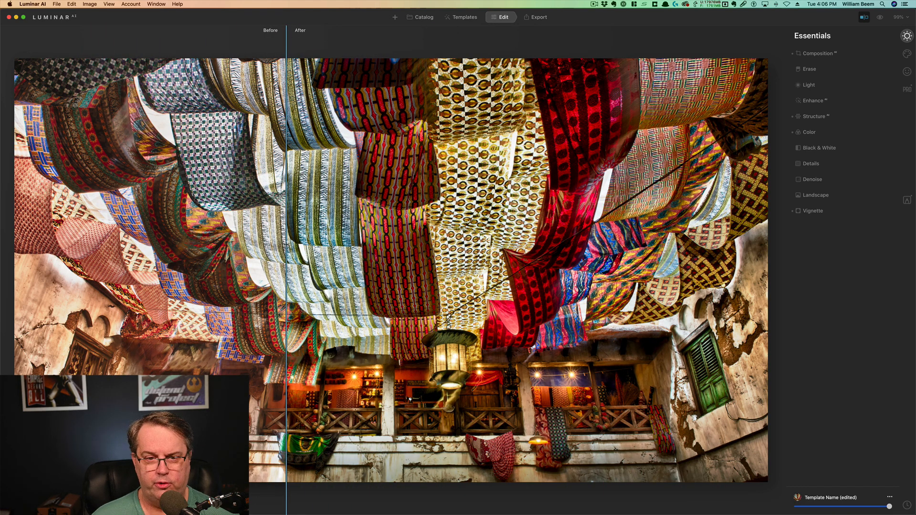
drag(286, 245, 78, 222)
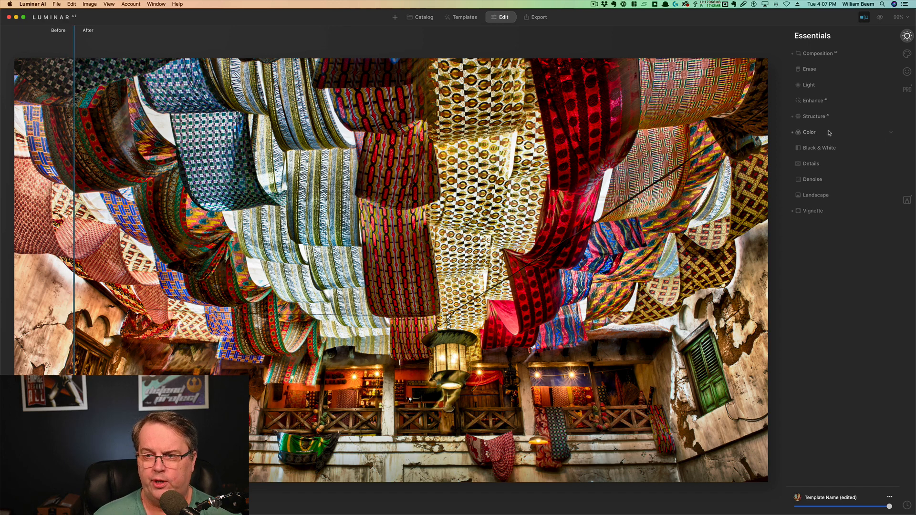
- Review the settings of the Structure, Color, Supercontrast and Color Harmony tools
click(818, 116)
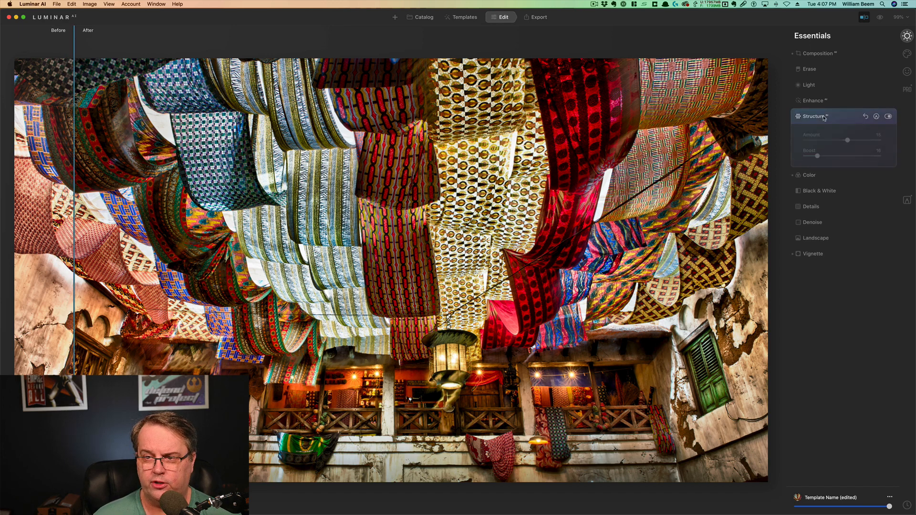
click(819, 177)
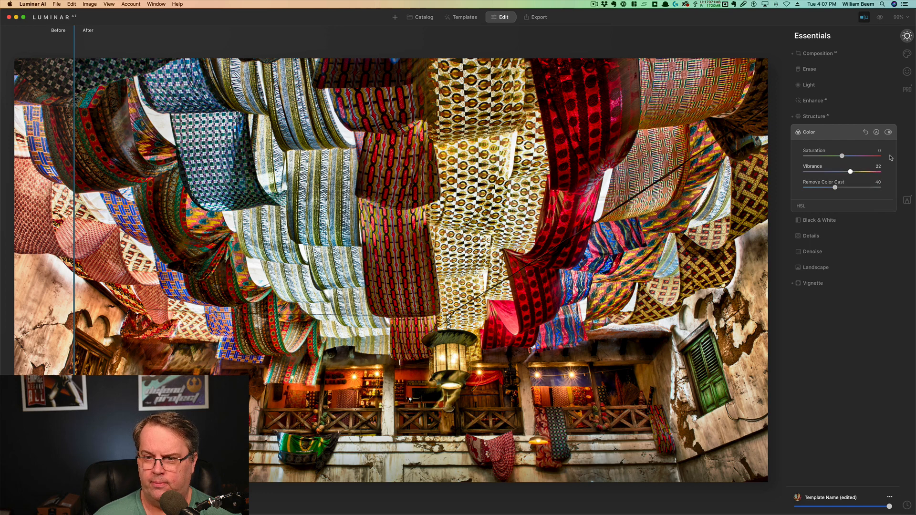
click(907, 87)
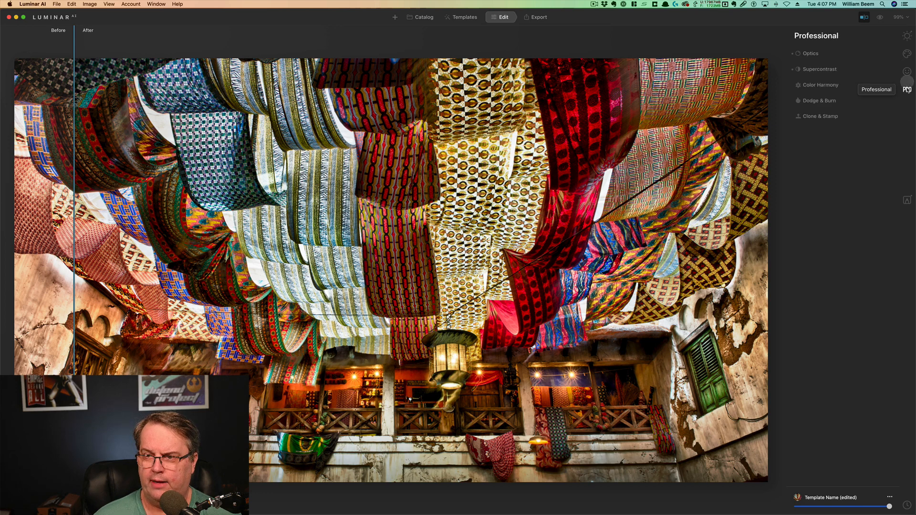
click(826, 70)
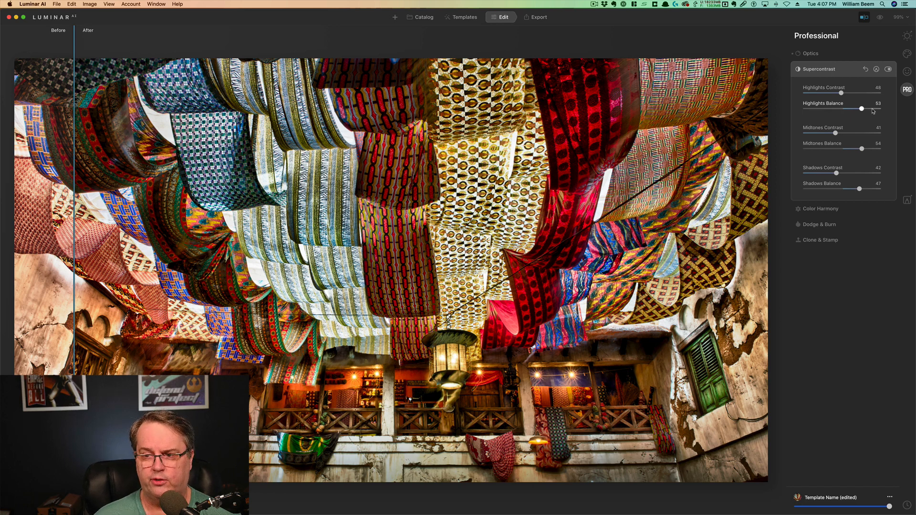
click(836, 211)
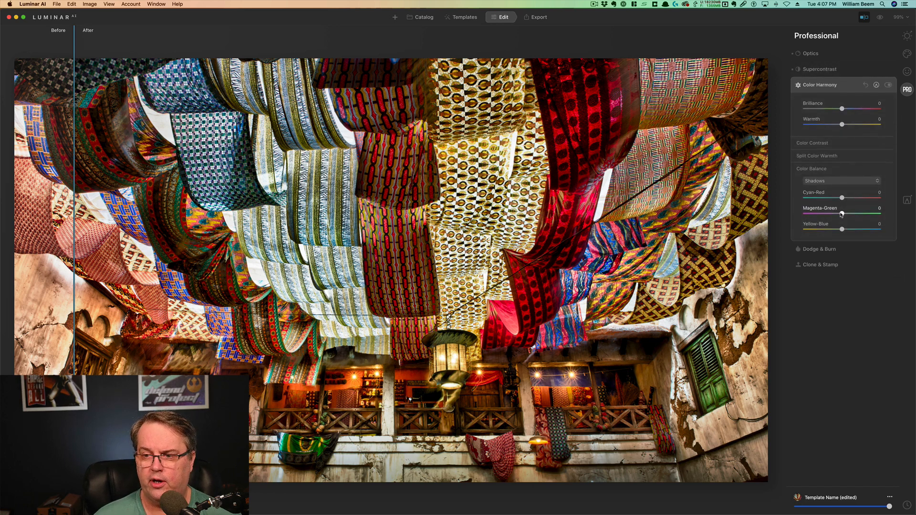